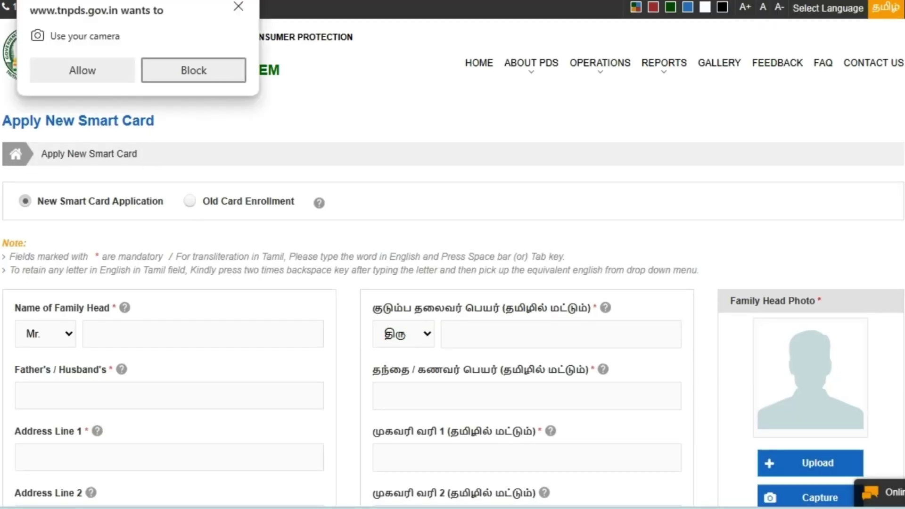
Step: Dismiss the camera permission request, view the Old Card Enrollment option and set the application type back to New Smart Card Application
left_click(238, 6)
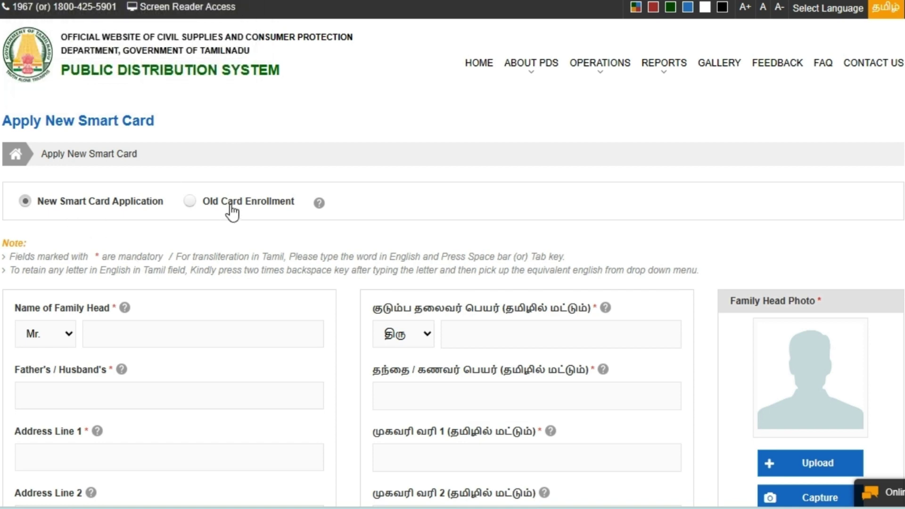
left_click(190, 201)
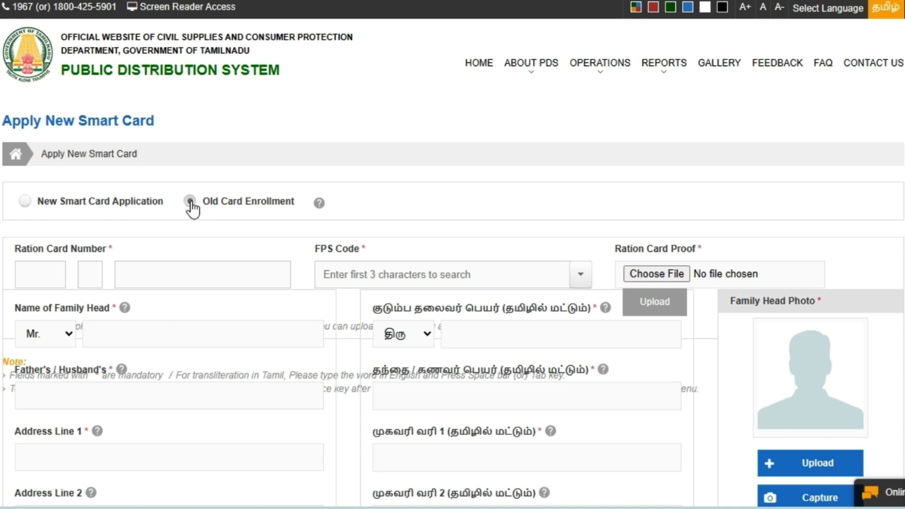
left_click(26, 202)
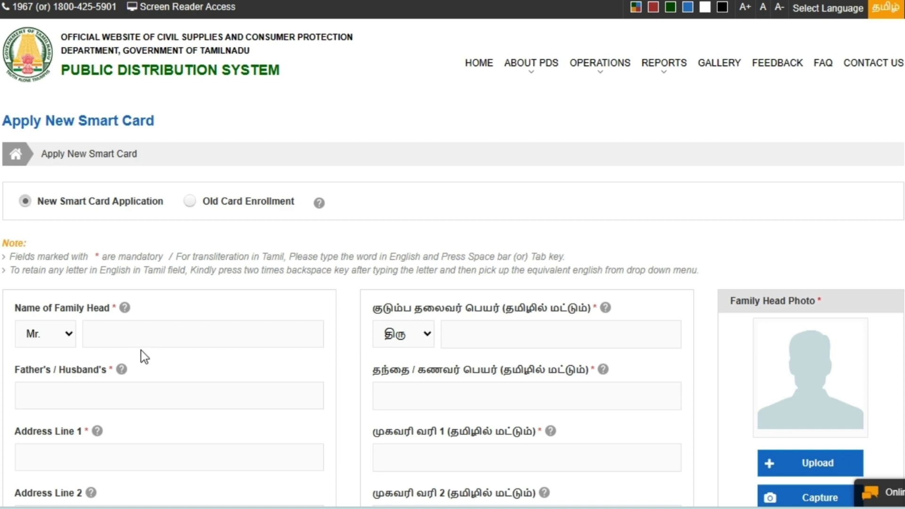
Step: Enter FAMILY as the English name of the family head
left_click(125, 335)
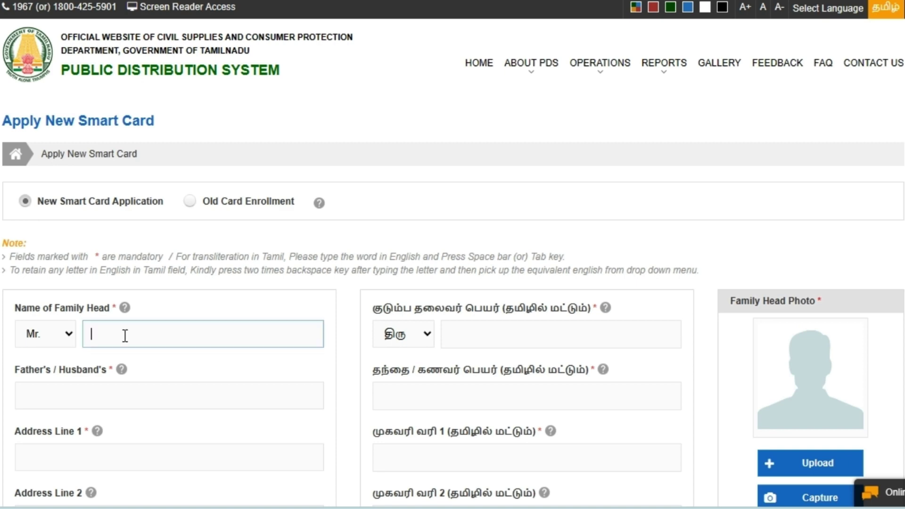
left_click(152, 302)
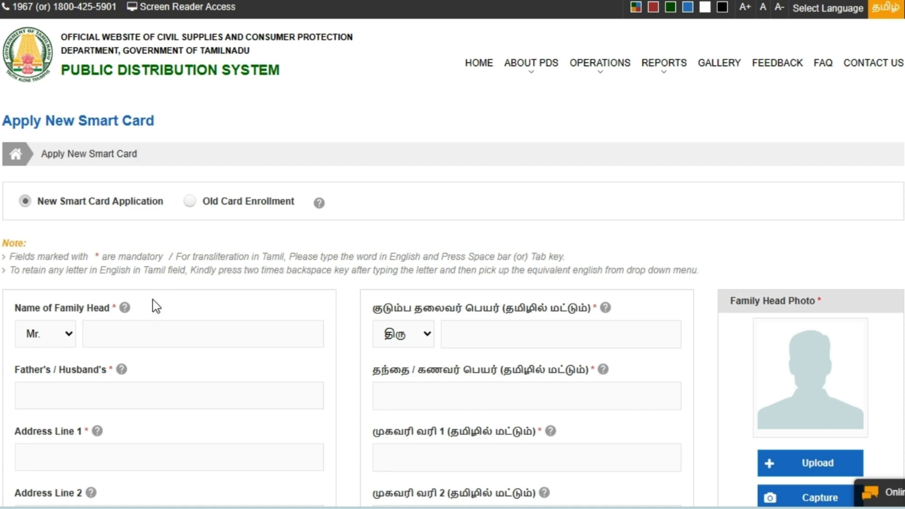
scroll(152, 301, "down", 5)
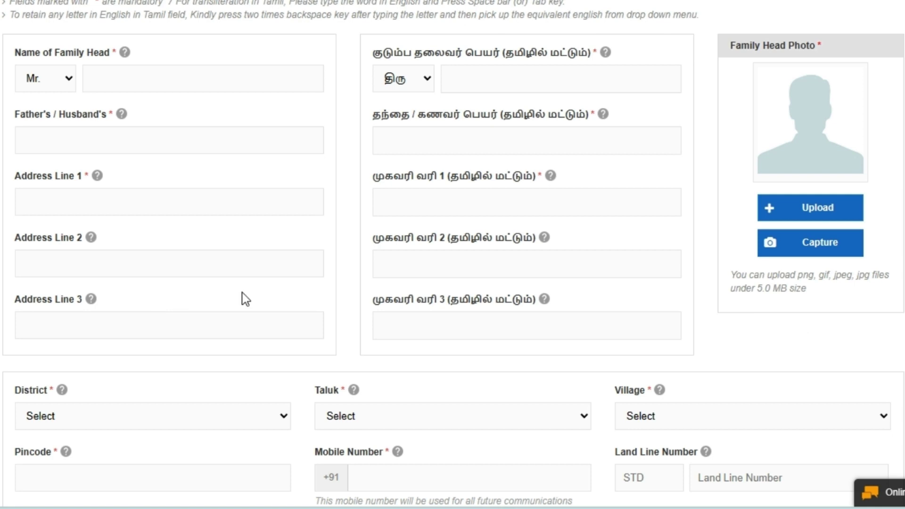
left_click(141, 83)
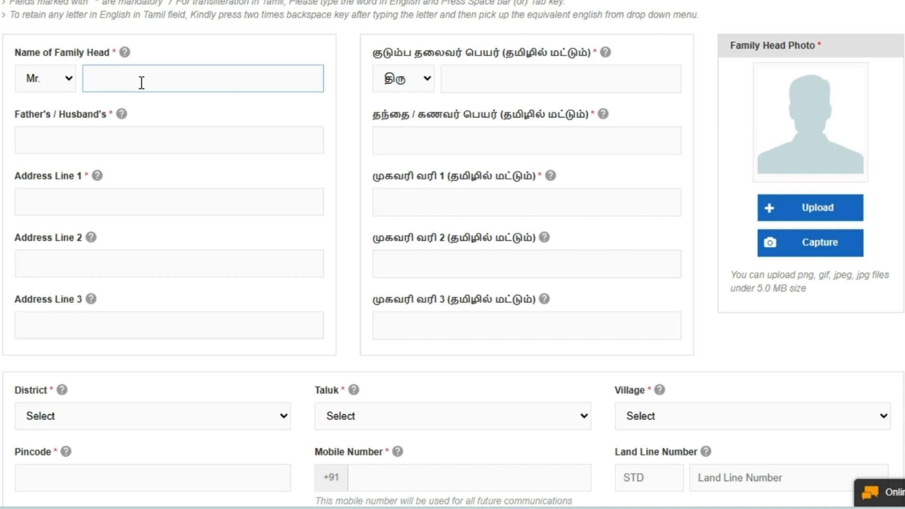
type("FAMILY")
key("Tab")
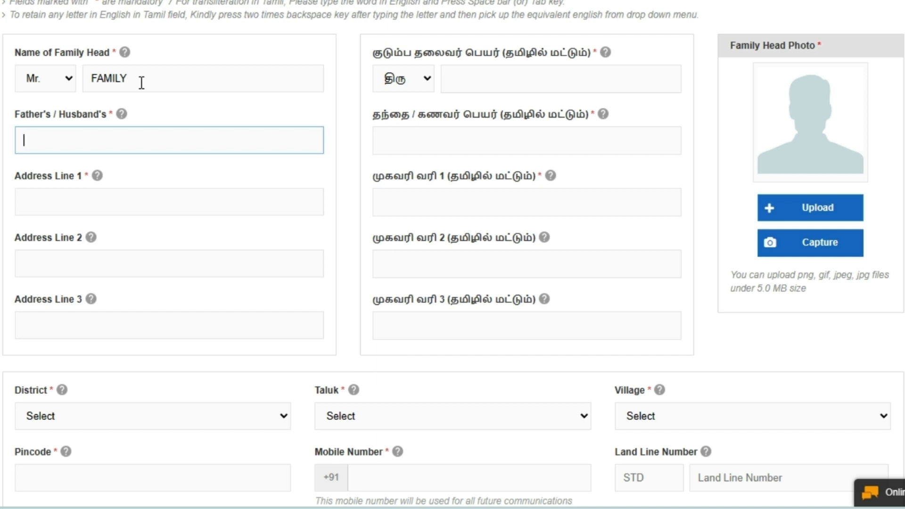
Step: Copy the family head's name into the matching Tamil field and choose the transliteration ஃப்யாமிலீ
double_click(141, 82)
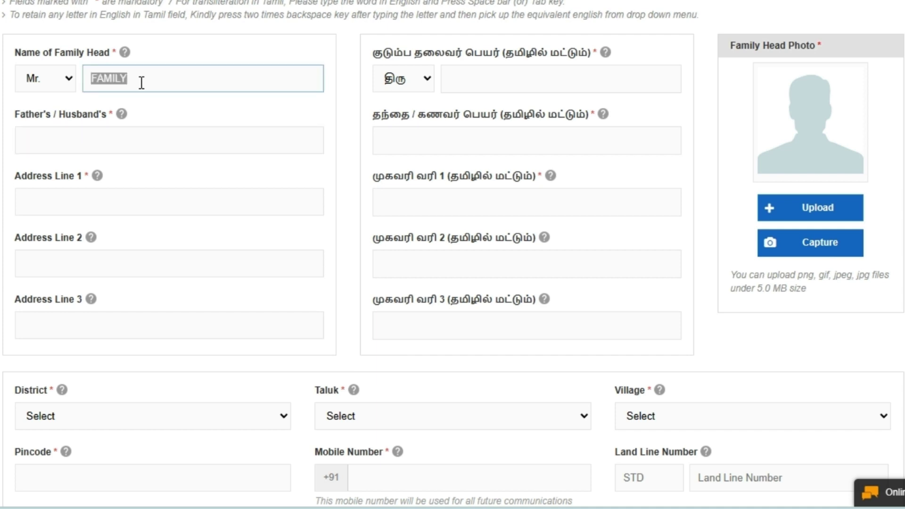
key("Tab")
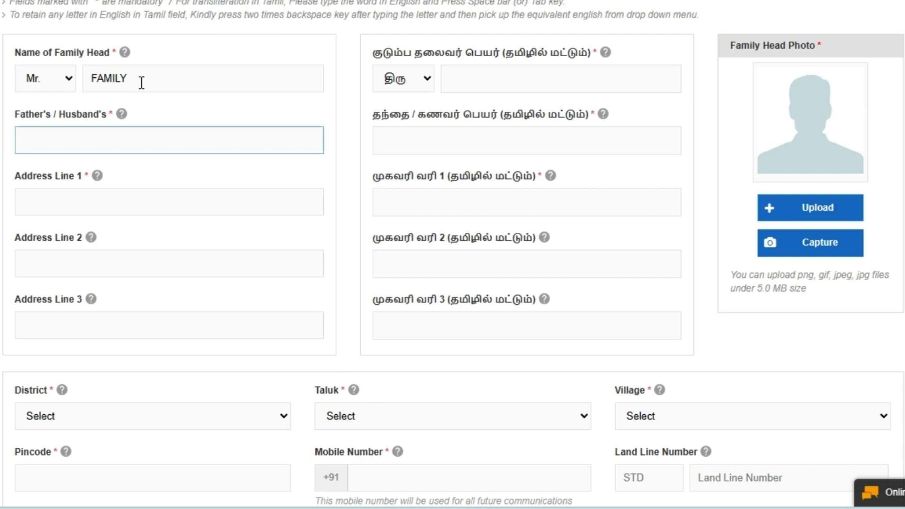
key("shift+Tab")
key("ctrl+c")
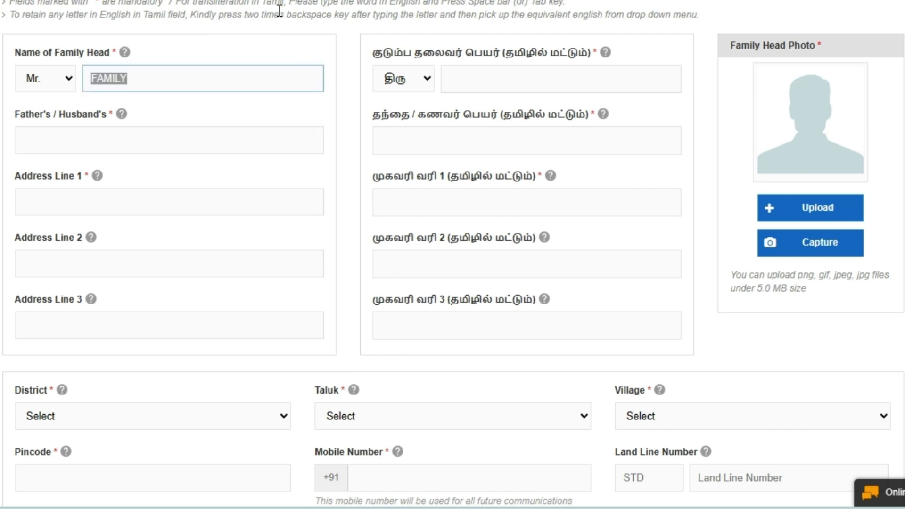
left_click(509, 78)
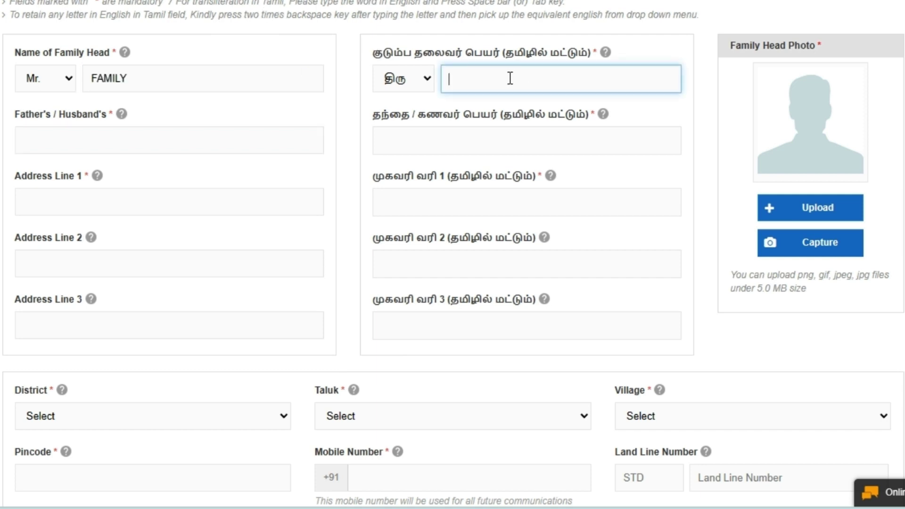
key("ctrl+v")
key("Tab")
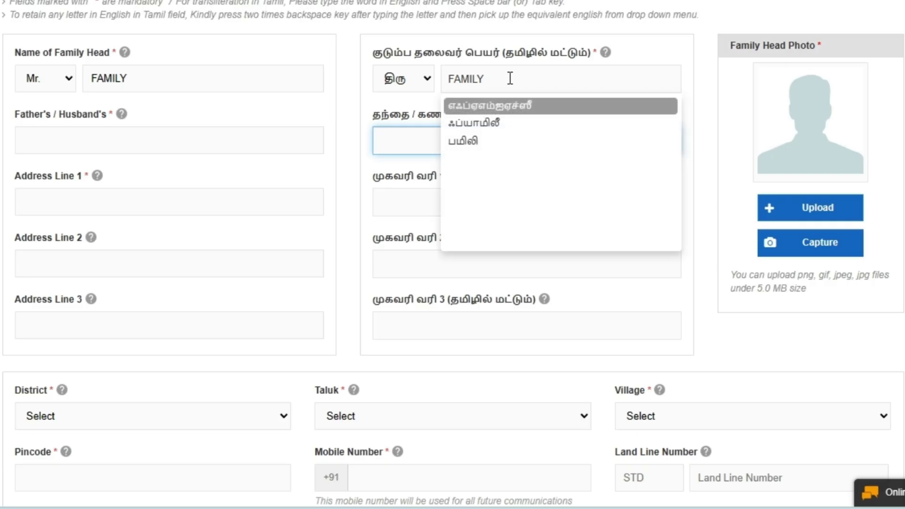
left_click(493, 126)
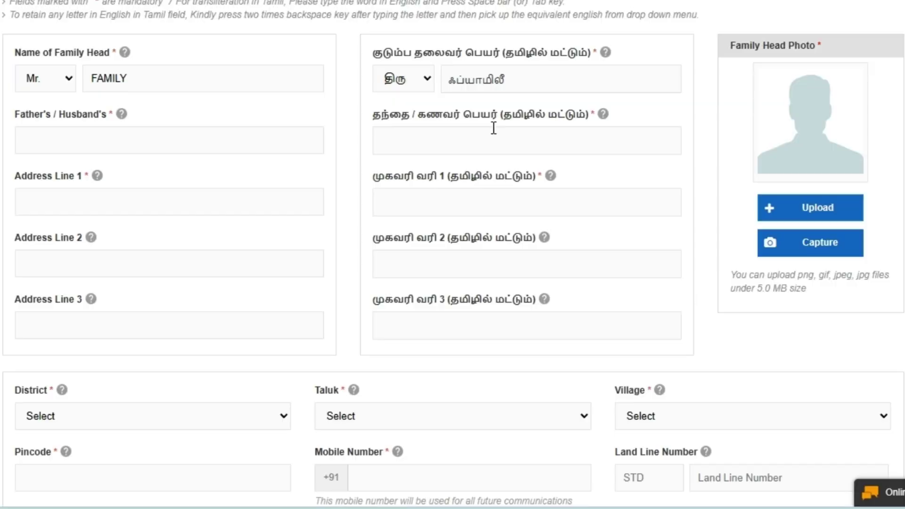
Step: Enter HUSBAND as the father's/husband's name, copy it to the Tamil field and choose the second suggested transliteration
left_click(137, 146)
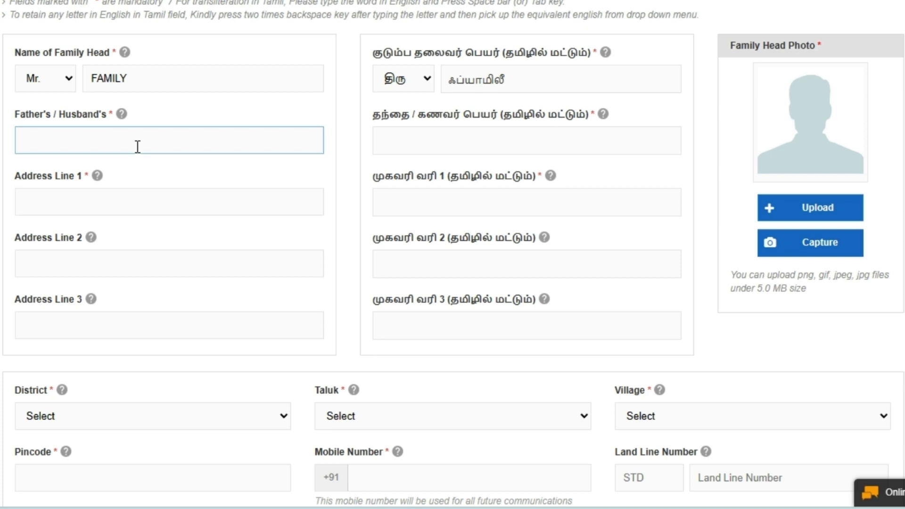
type("HUSBAND")
key("Tab")
key("shift+Tab")
key("ctrl+c")
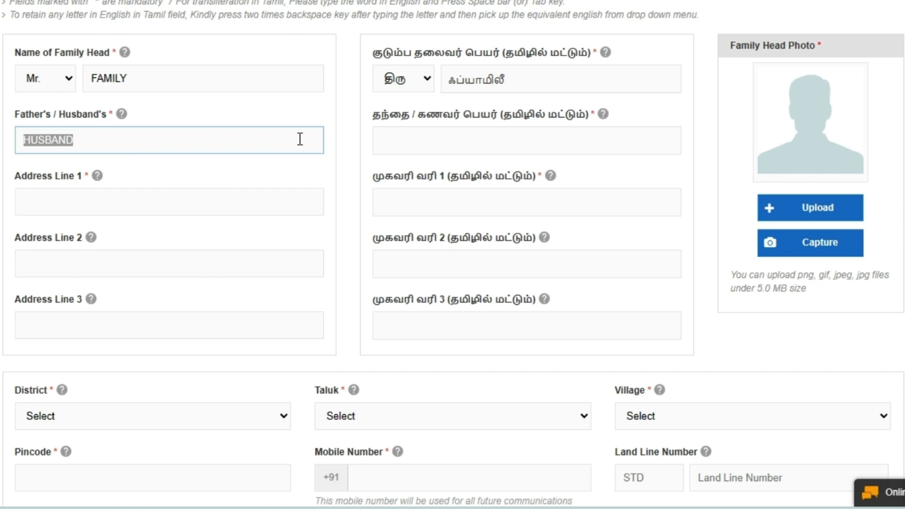
left_click(483, 145)
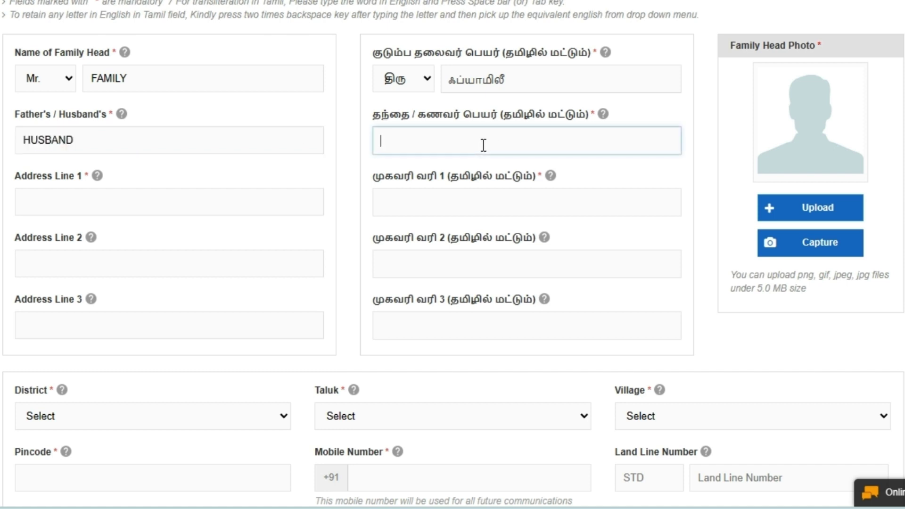
key("ctrl+v")
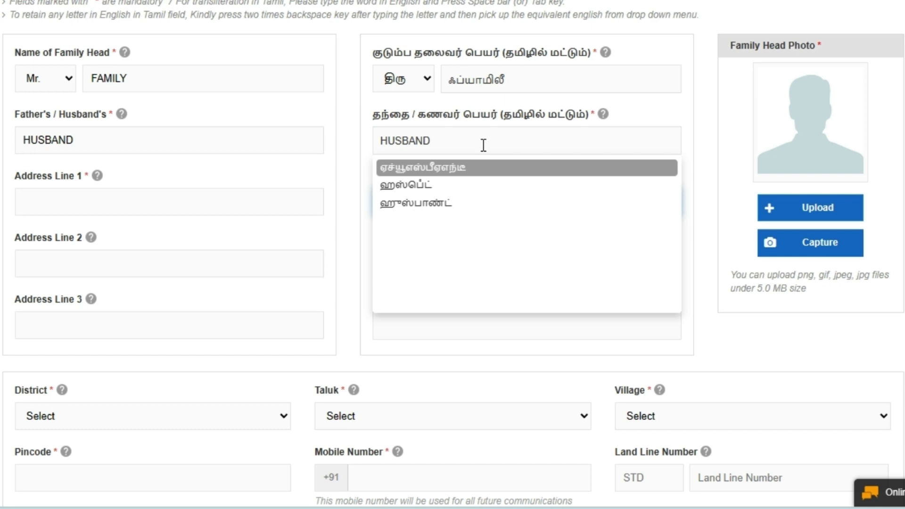
left_click(419, 192)
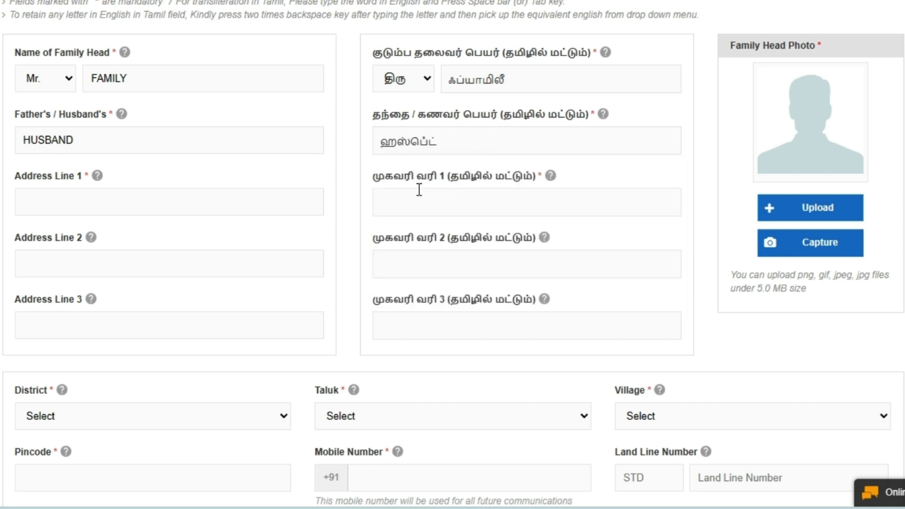
Step: Enter ADDRESS in Address Line 1, copy it to the Tamil address line 1 and choose the transliteration அட்ரெஸ்
left_click(99, 203)
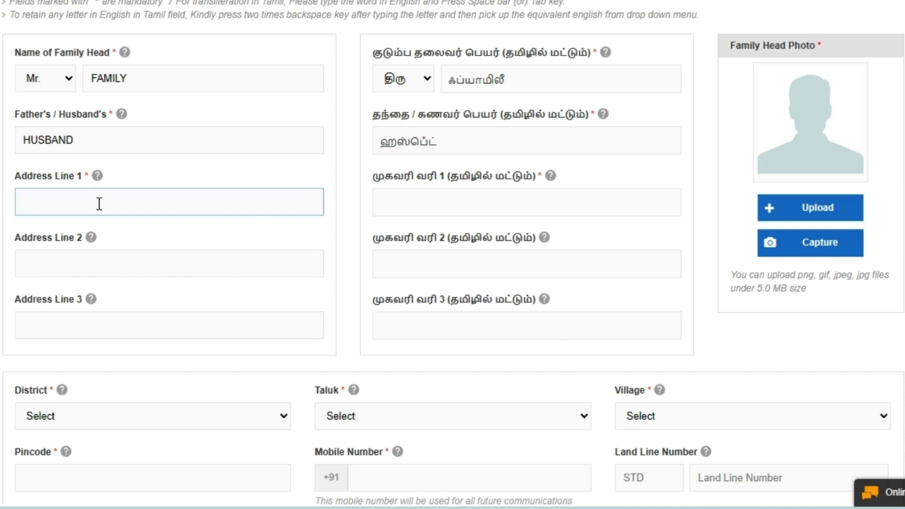
type("ADDRESS")
key("ctrl+a")
key("ctrl+c")
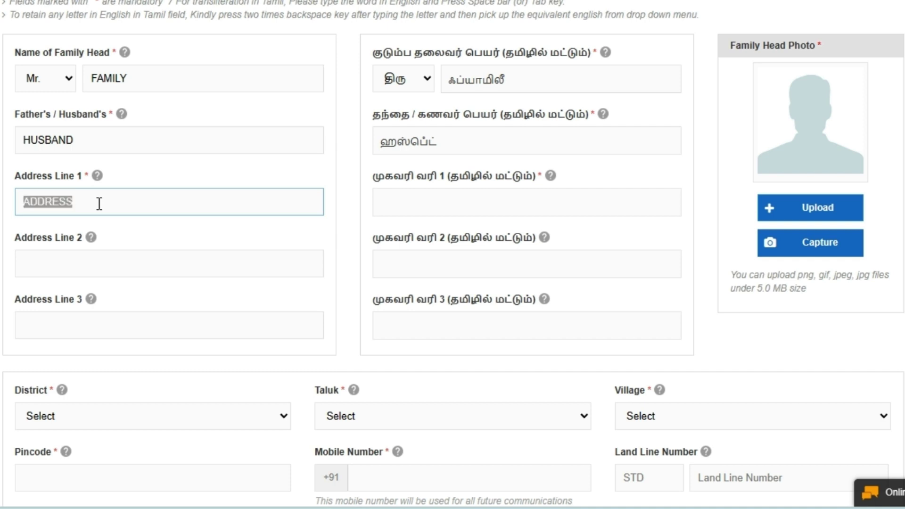
left_click(441, 195)
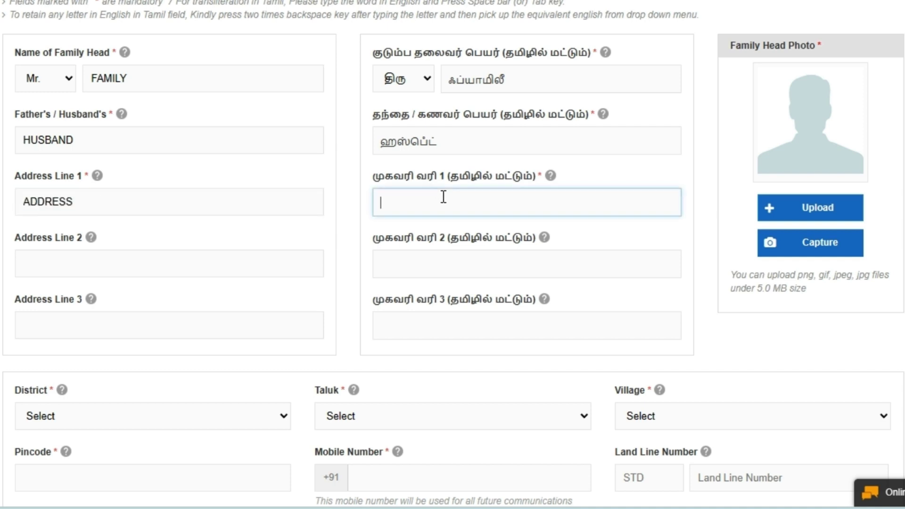
key("ctrl+v")
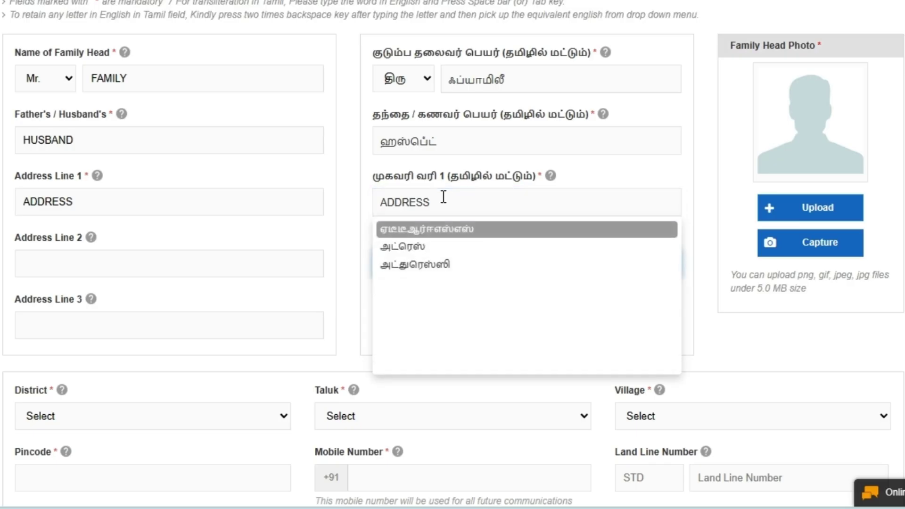
left_click(396, 255)
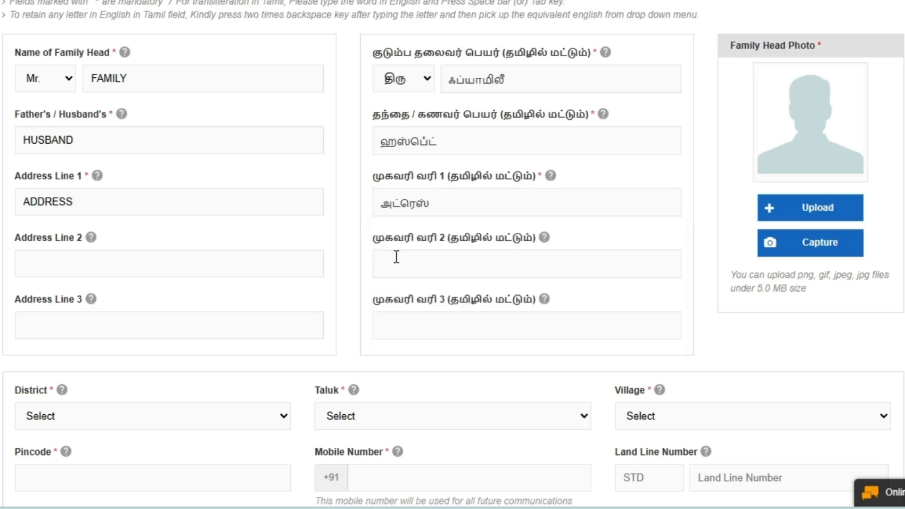
left_click(153, 296)
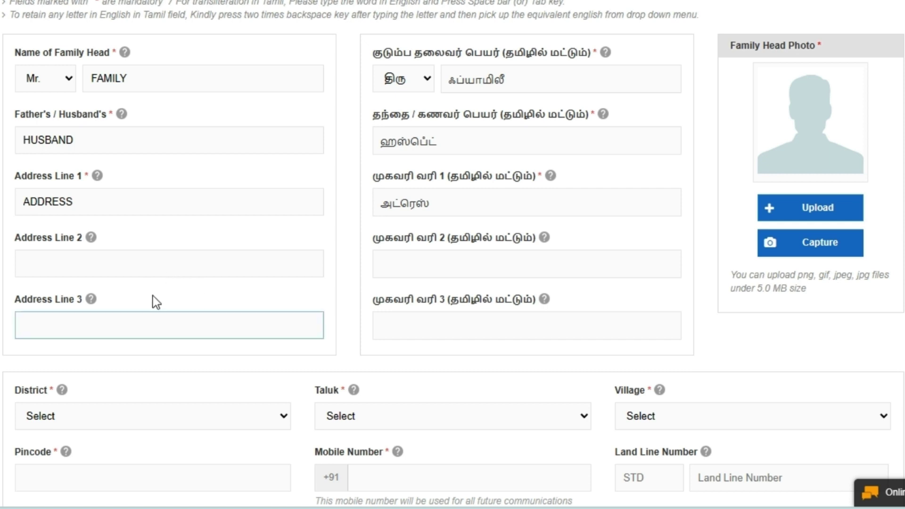
left_click(401, 365)
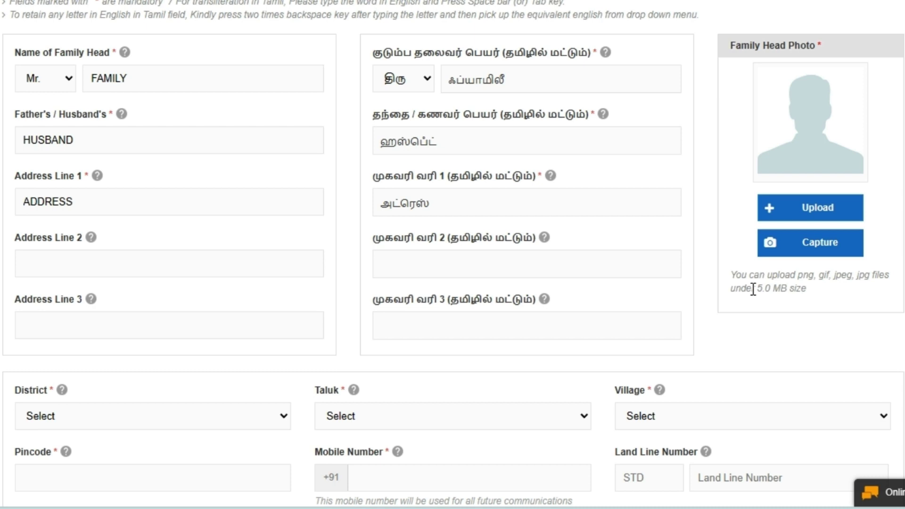
Step: Examine the accepted file formats and size limit for the family head photo
left_click_drag(753, 289, 826, 289)
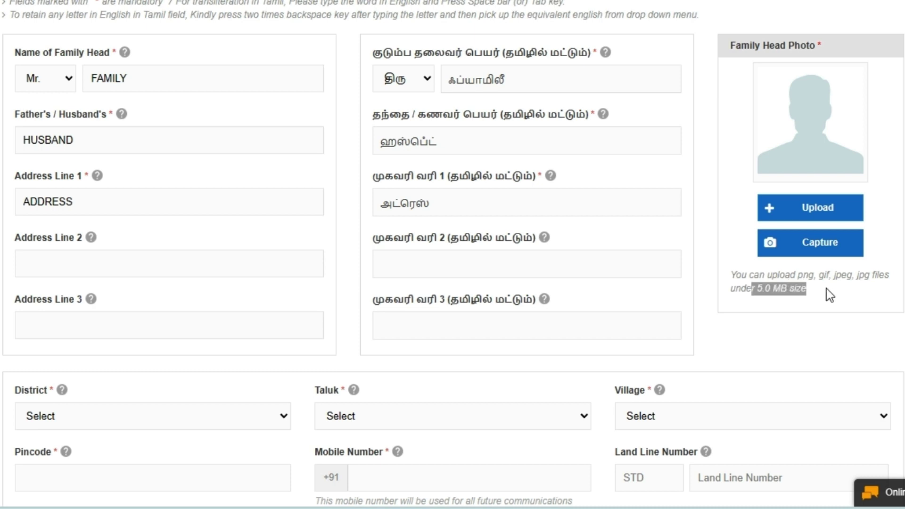
left_click(802, 279)
left_click_drag(798, 276, 877, 288)
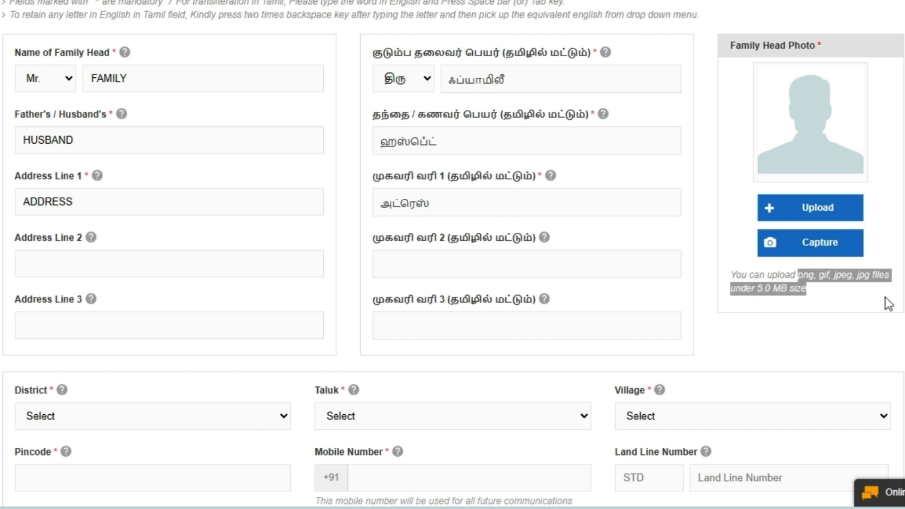
left_click(724, 332)
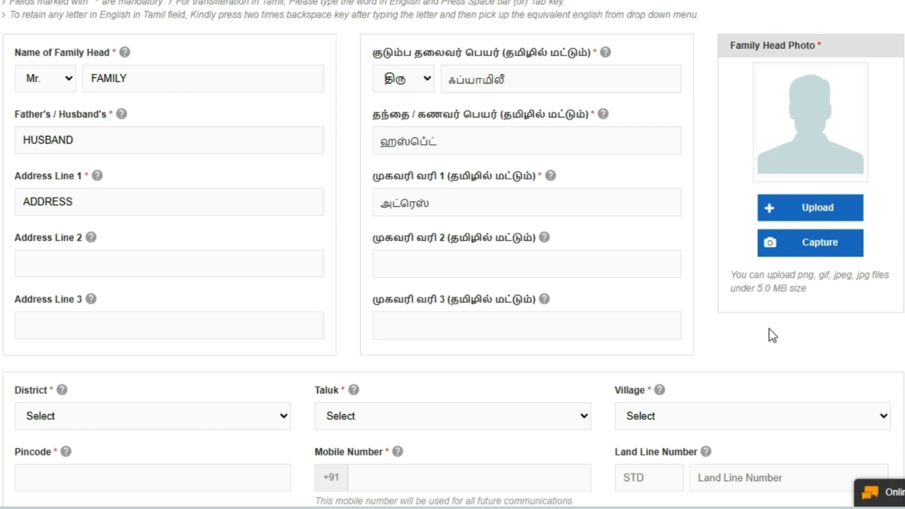
Step: Set the district to Virudhunagar
scroll(769, 329, "down", 3)
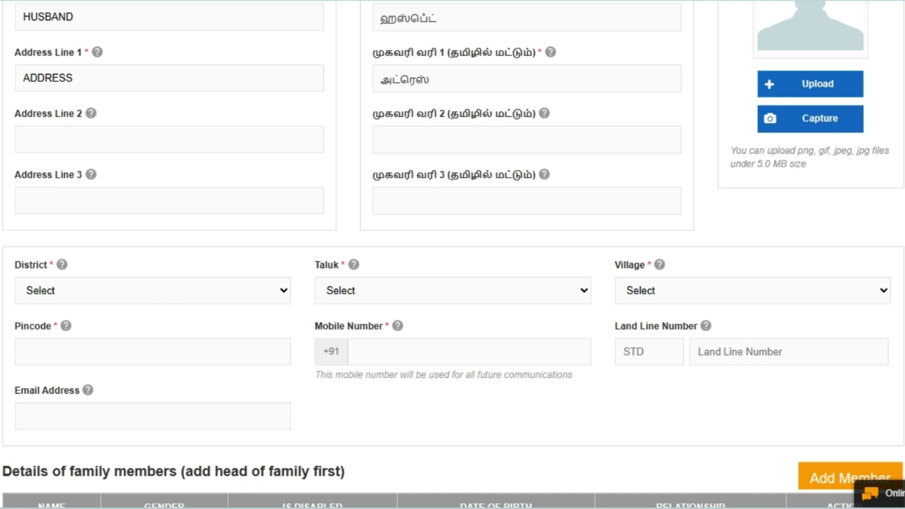
key("c")
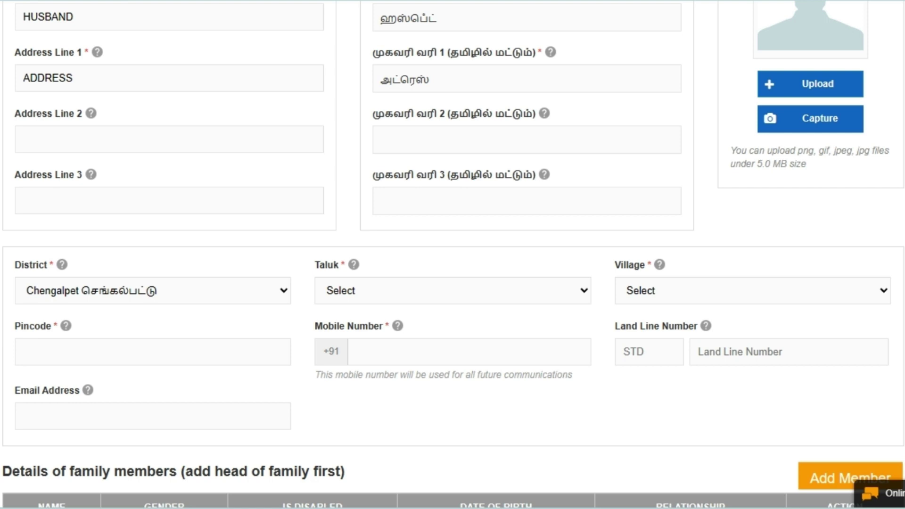
key("Up")
key("Up")
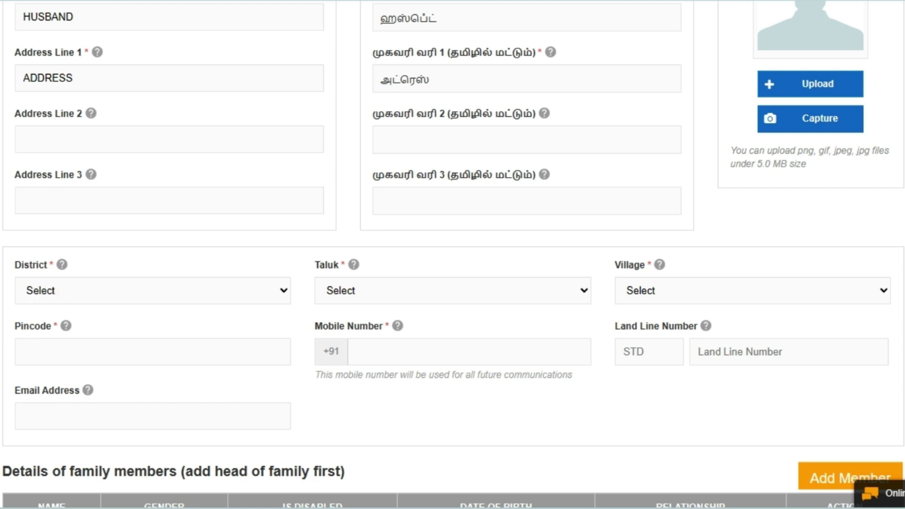
key("Down")
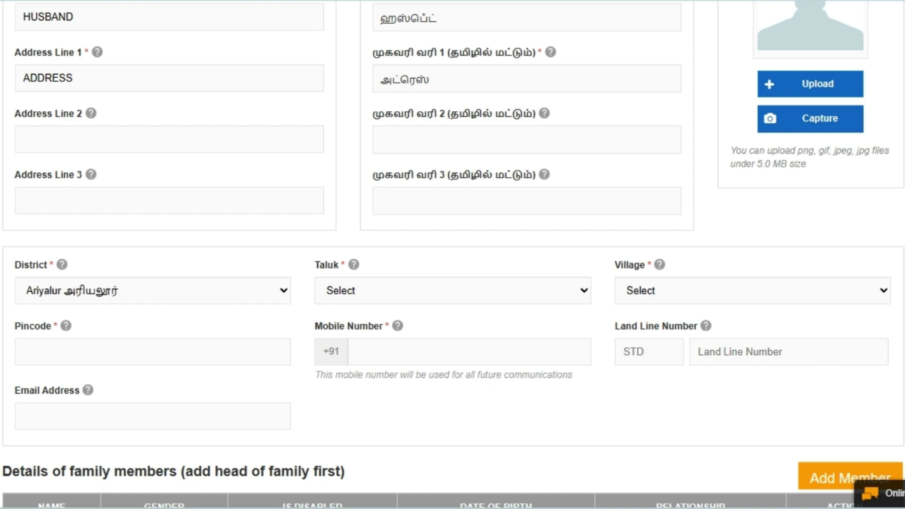
key("c")
key("o")
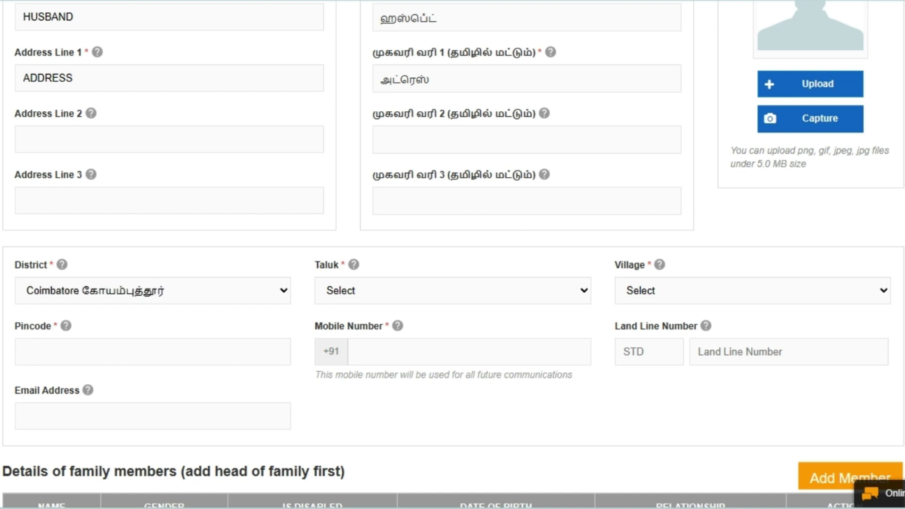
key("v")
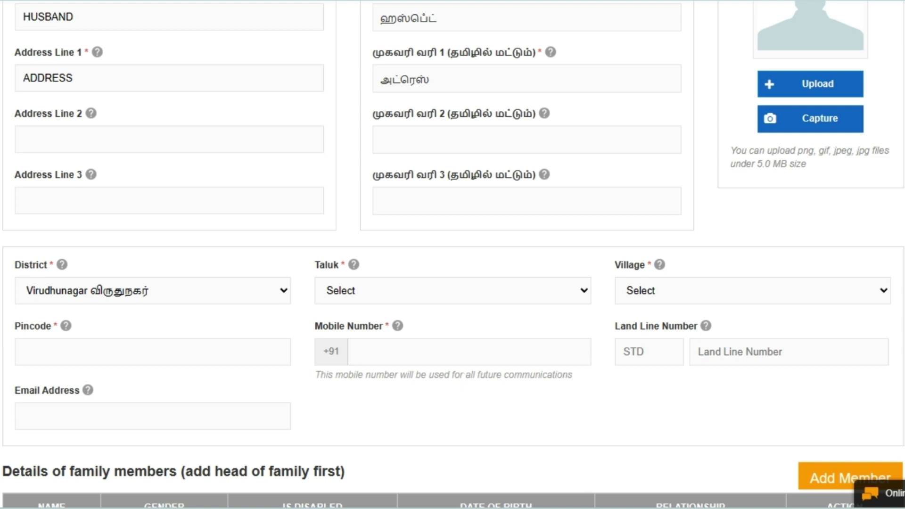
Step: Set the district to South Chennai
key("Up")
key("Up")
key("Up")
key("Up")
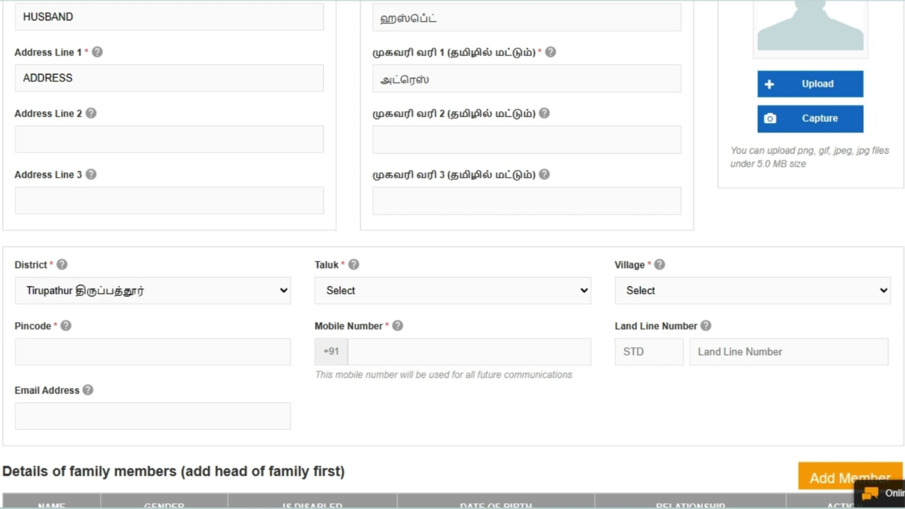
key("Up")
key("Up")
key("Up")
key("Up")
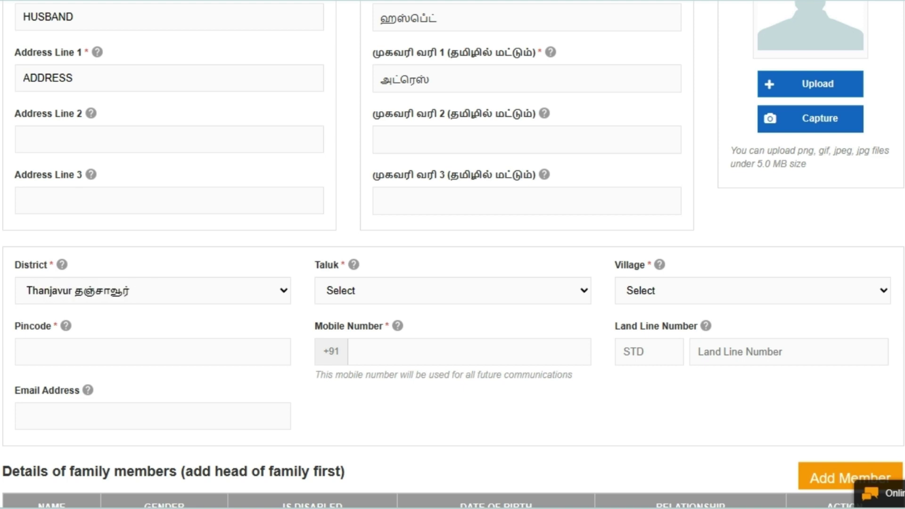
key("Up")
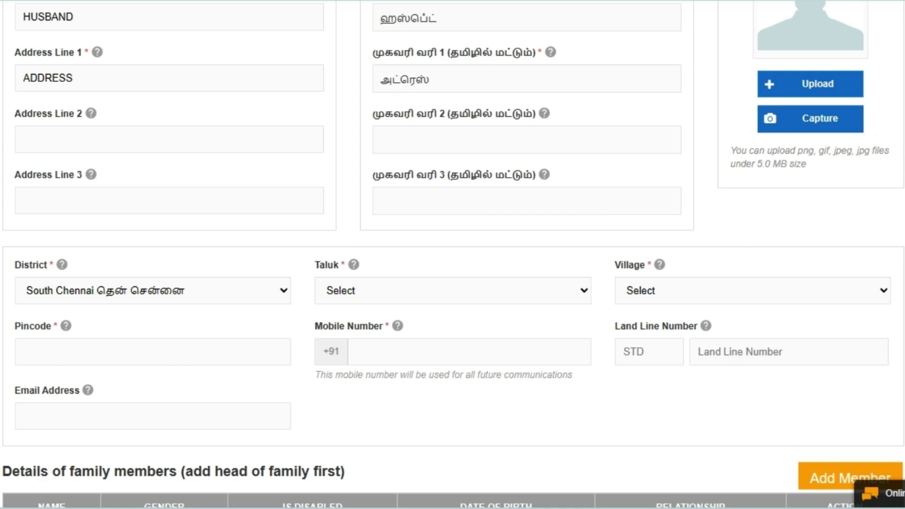
key("Return")
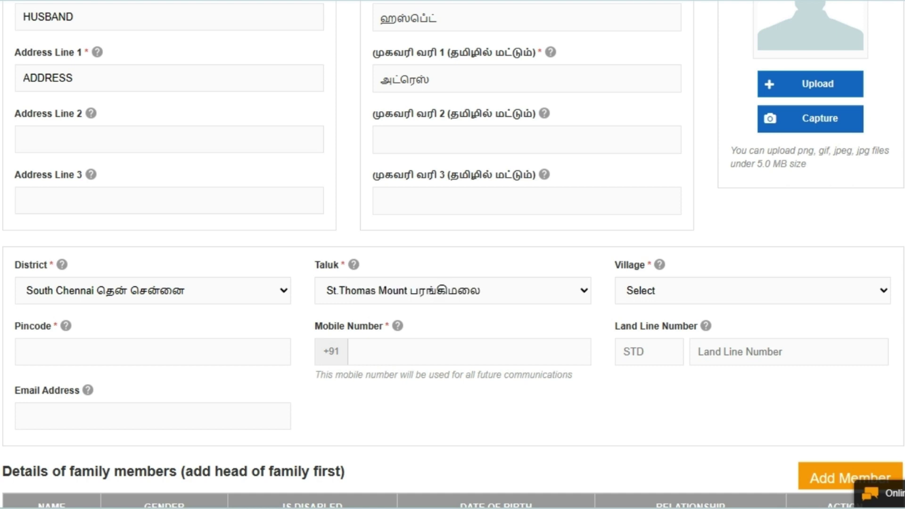
Step: Set the village to Trisulam for the St.Thomas Mount taluk
left_click(705, 289)
key("Down")
key("Down")
key("Down")
key("Down")
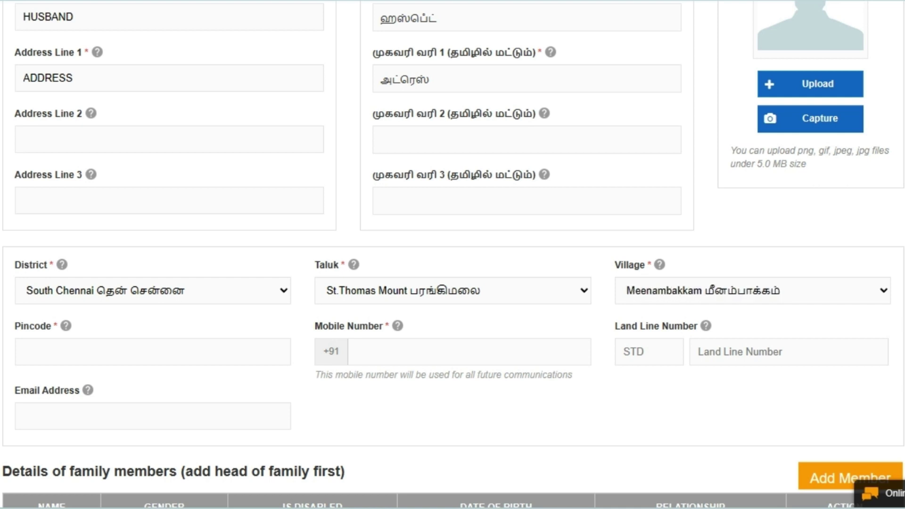
key("Down")
key("Down")
key("Down")
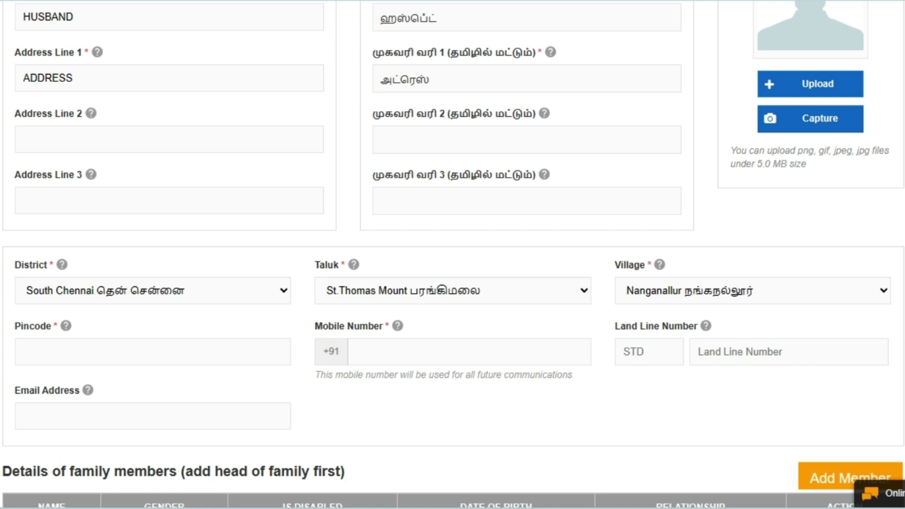
key("Down")
key("Down")
key("Down")
key("Down")
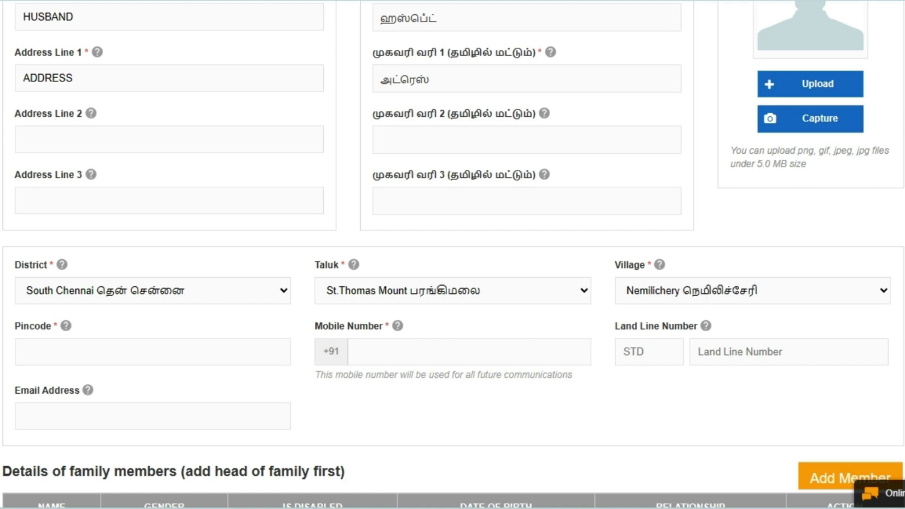
key("Down")
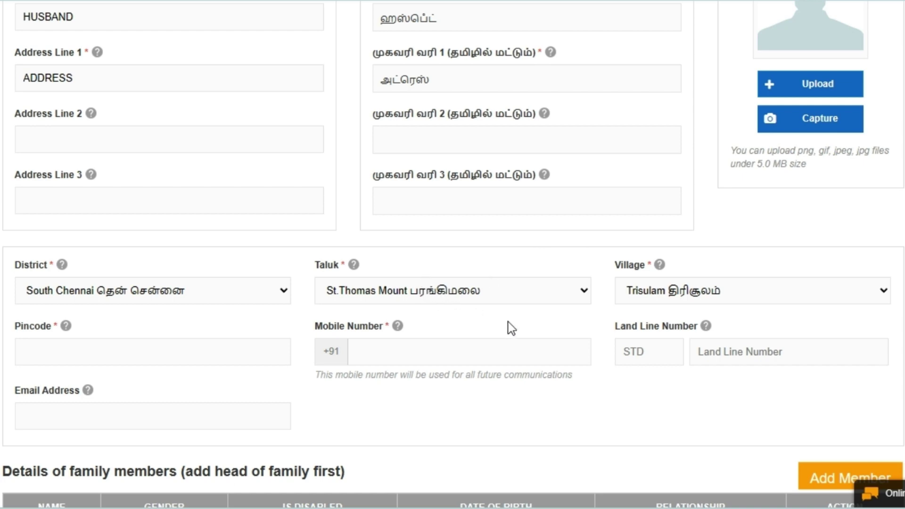
key("Tab")
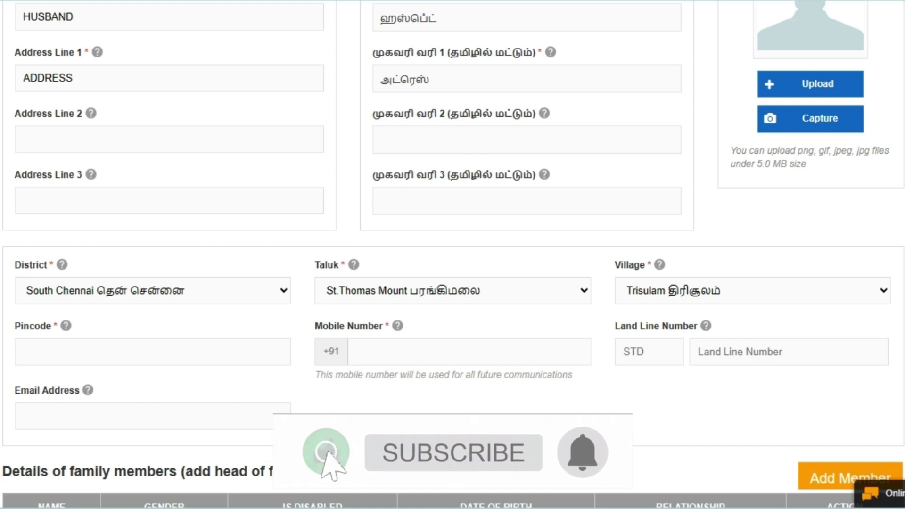
Step: Open a new entry for the head of family under the details of family members
scroll(781, 22, "down", 10)
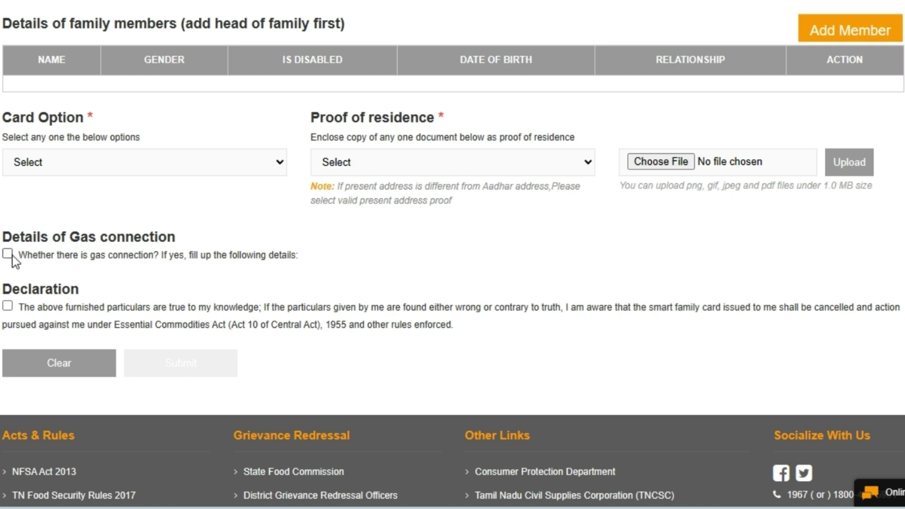
left_click(858, 32)
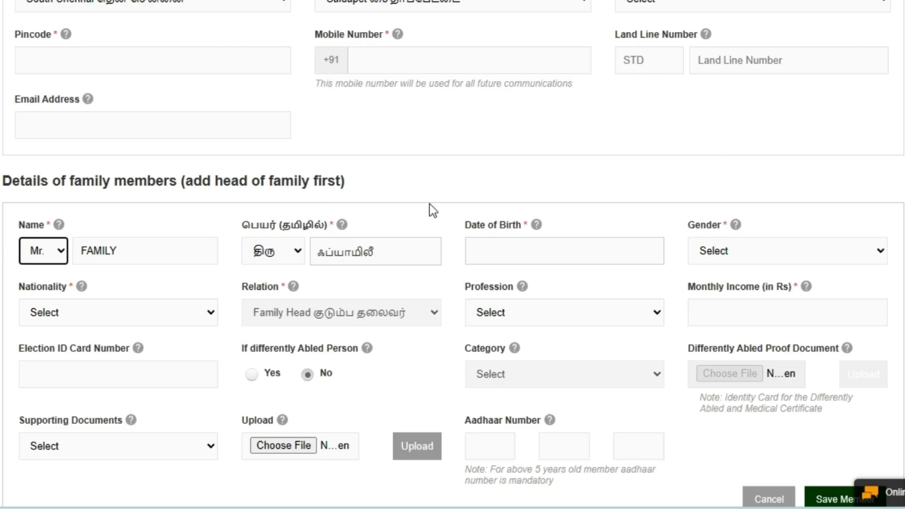
left_click(425, 197)
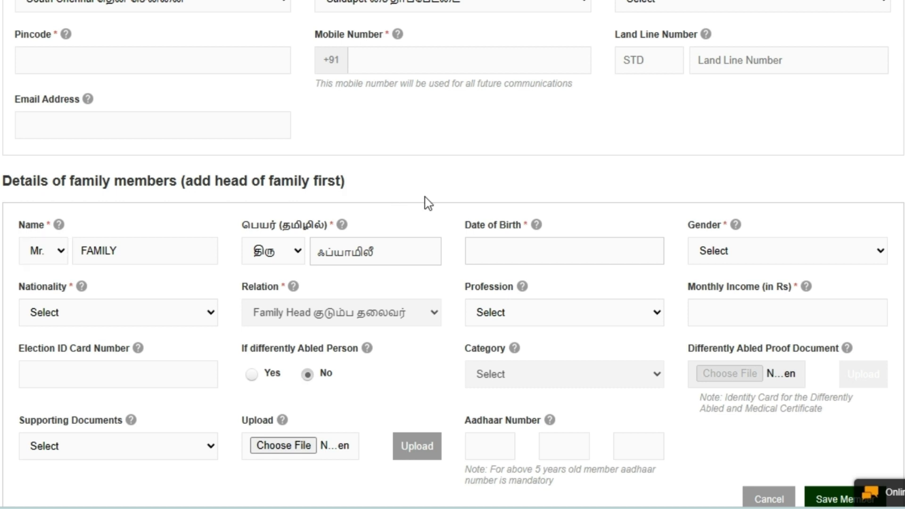
scroll(425, 197, "down", 4)
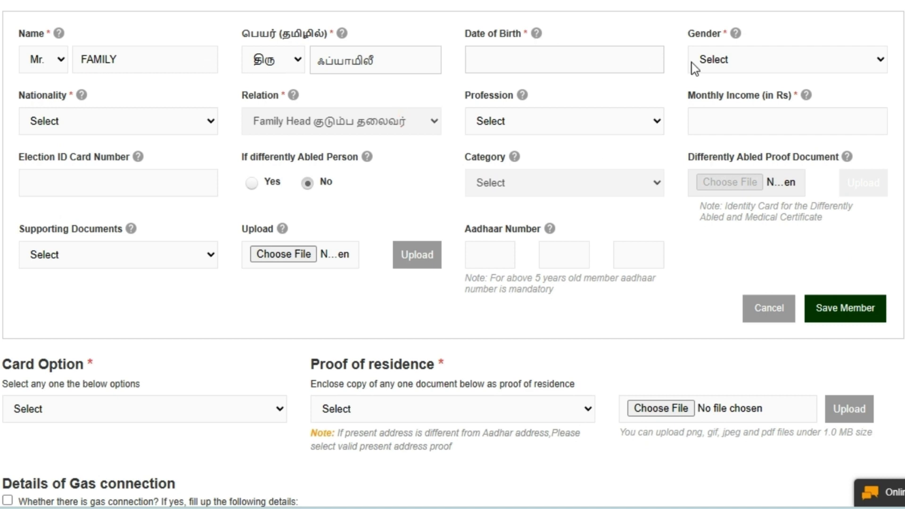
Step: Examine the member entry's date of birth, gender and profession fields, along with its supporting document and Aadhaar number fields
left_click(536, 61)
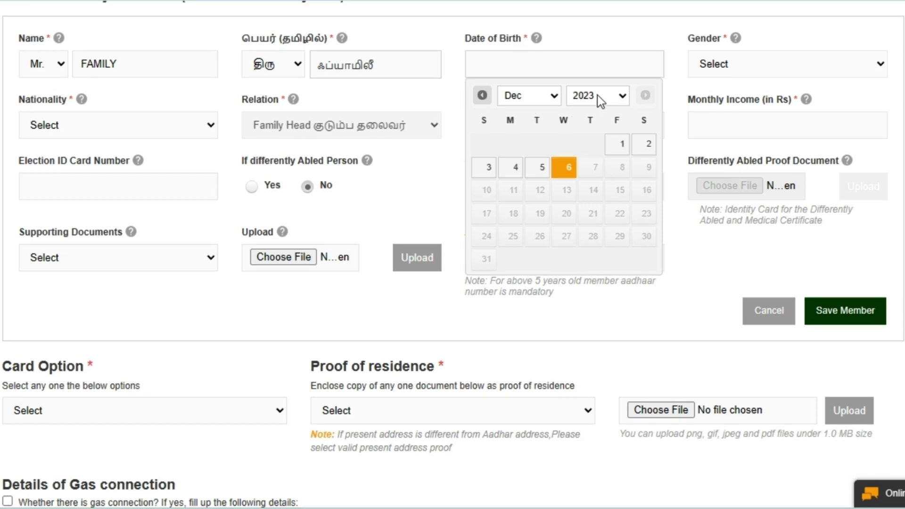
left_click(660, 75)
left_click(782, 58)
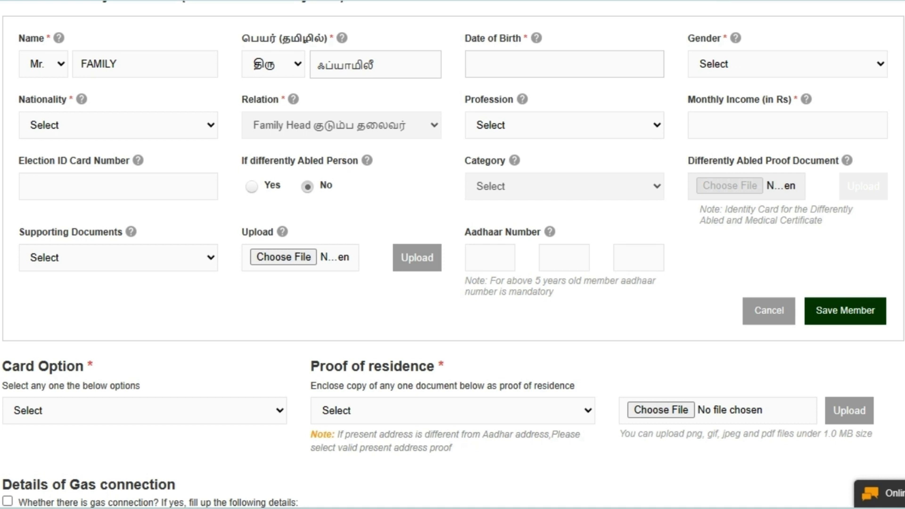
left_click(575, 98)
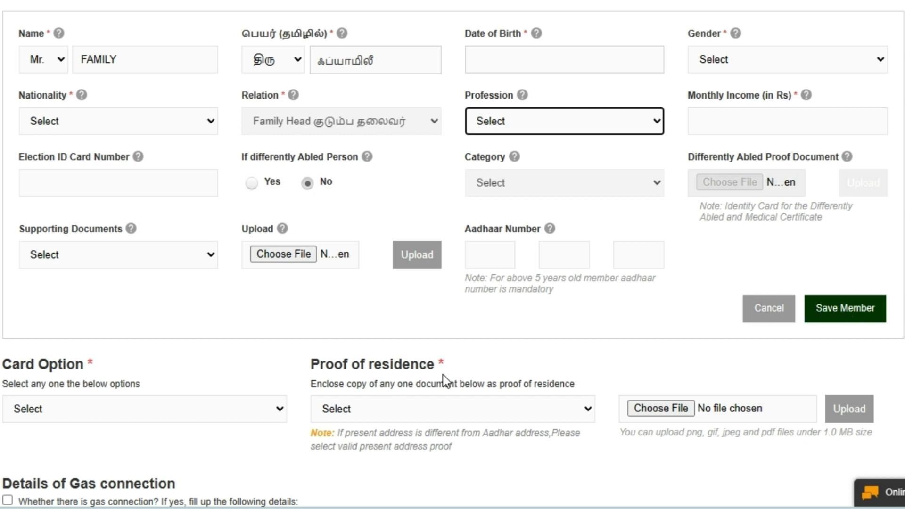
left_click(445, 354)
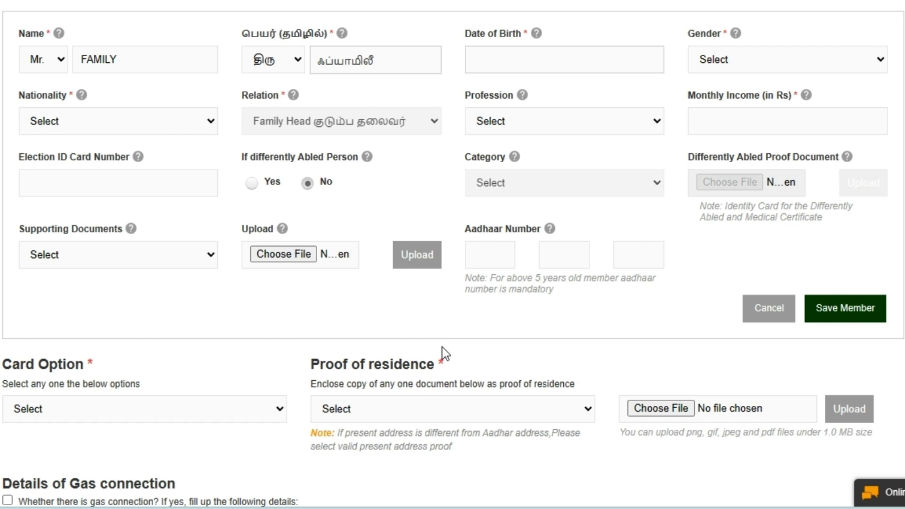
scroll(445, 353, "up", 4)
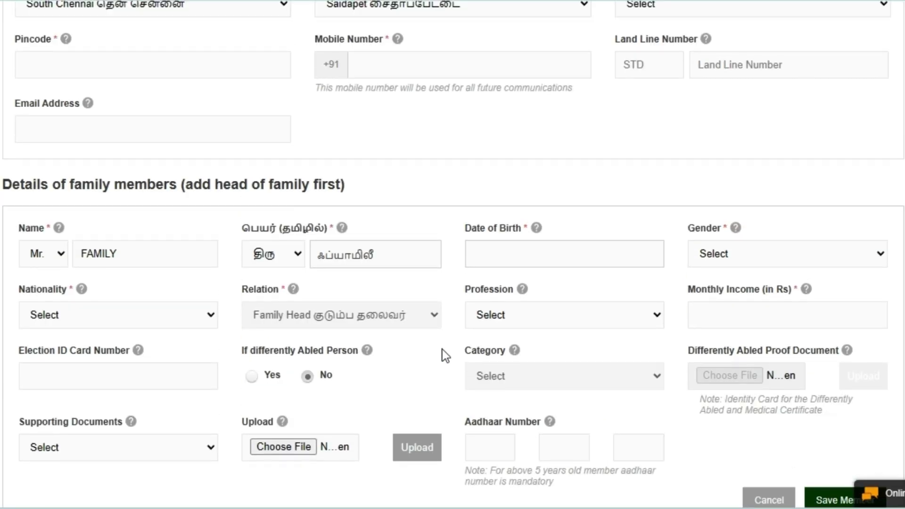
scroll(444, 356, "up", 1)
scroll(444, 355, "down", 4)
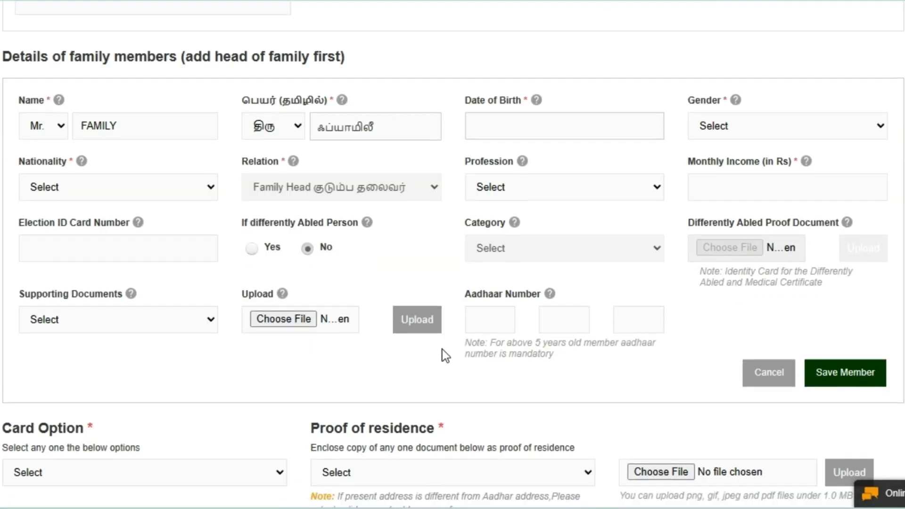
scroll(443, 351, "down", 1)
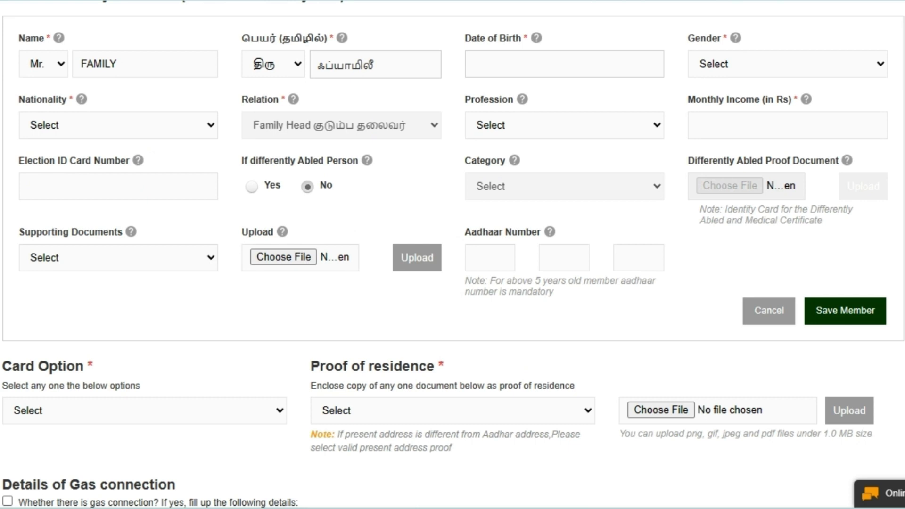
scroll(453, 255, "down", 1)
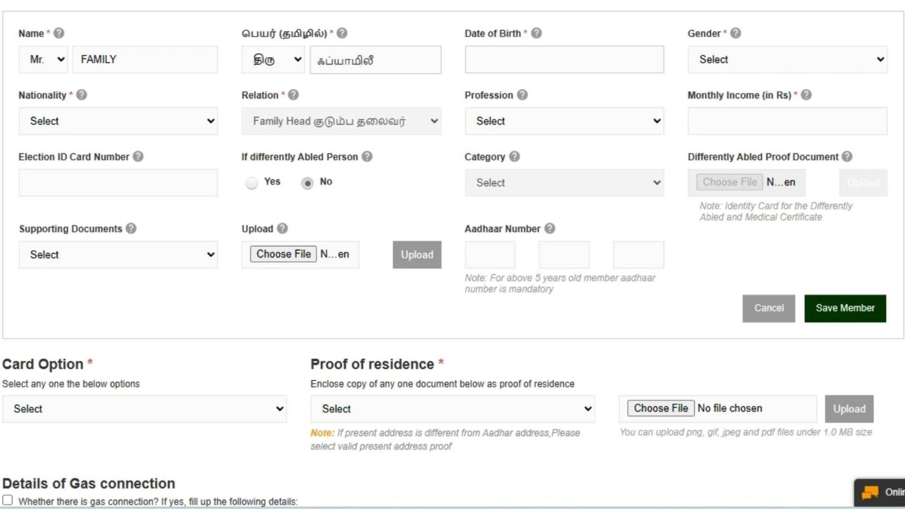
scroll(452, 255, "up", 1)
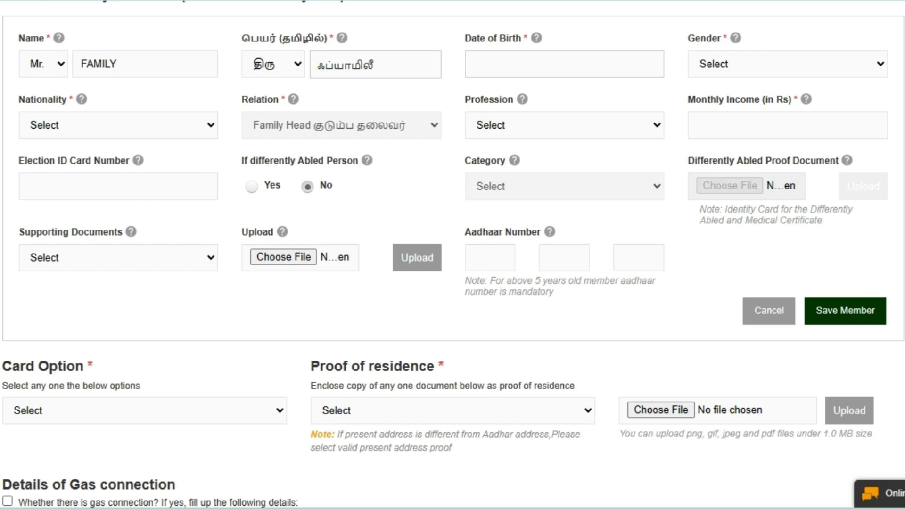
scroll(610, 468, "down", 1)
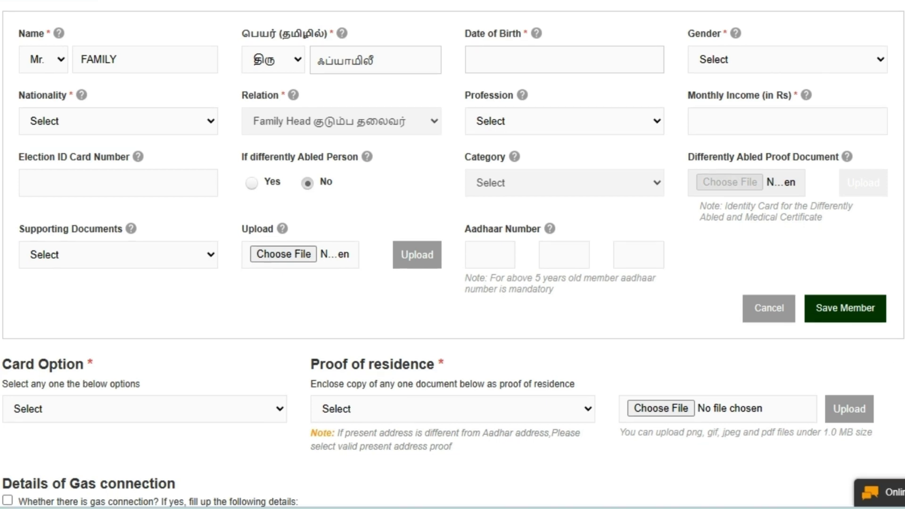
Step: Indicate that there is a gas connection and view the choices for the registered person of Connection 1
scroll(453, 254, "down", 5)
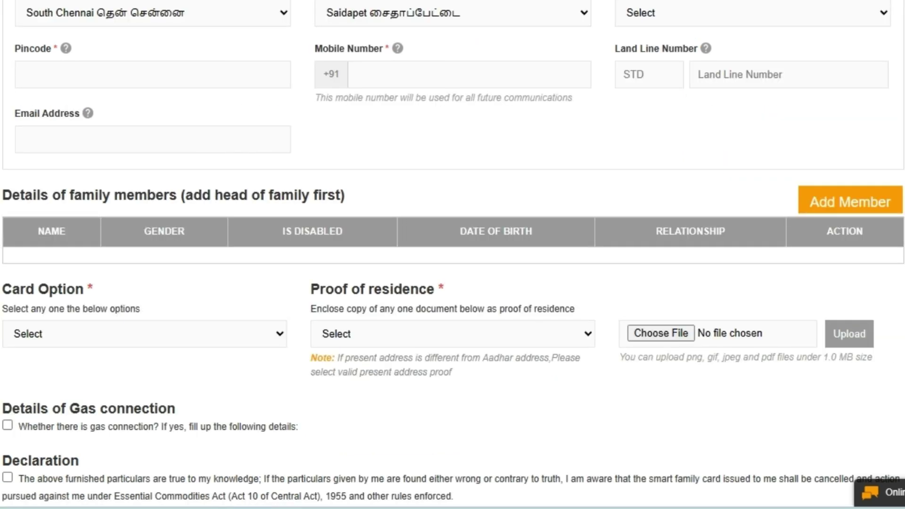
scroll(452, 255, "down", 2)
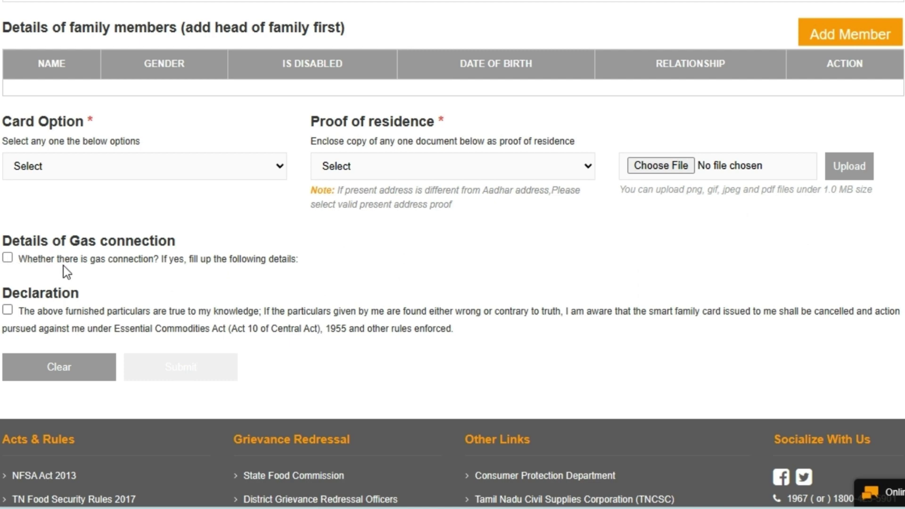
left_click(7, 258)
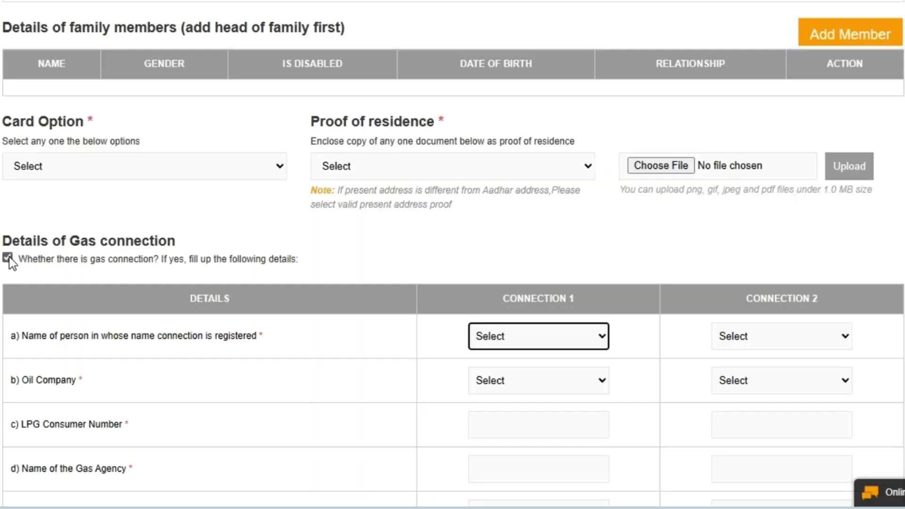
left_click(334, 268)
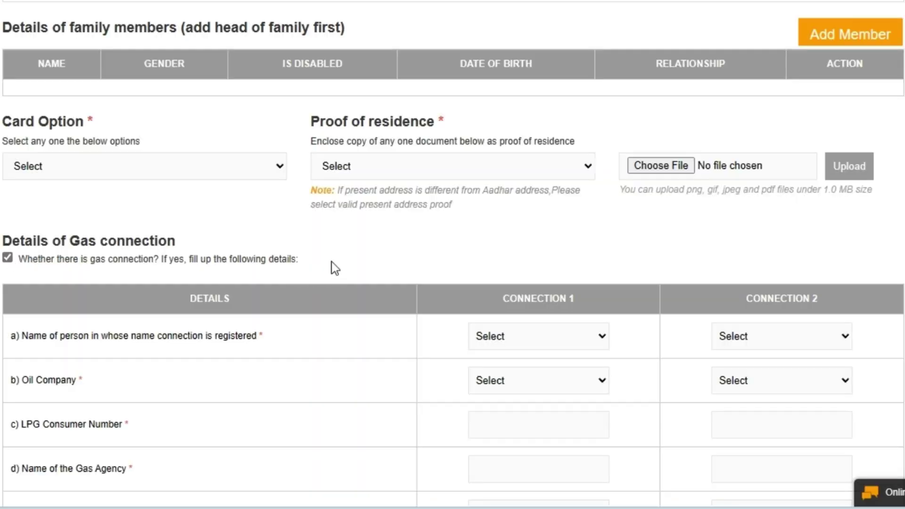
scroll(333, 267, "down", 5)
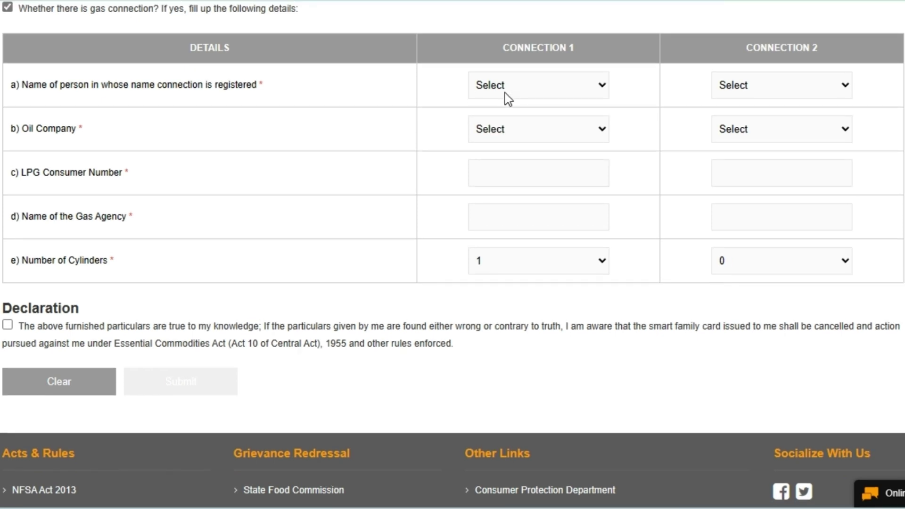
left_click(505, 93)
Step: Accept the declaration that the furnished particulars are true
left_click(8, 324)
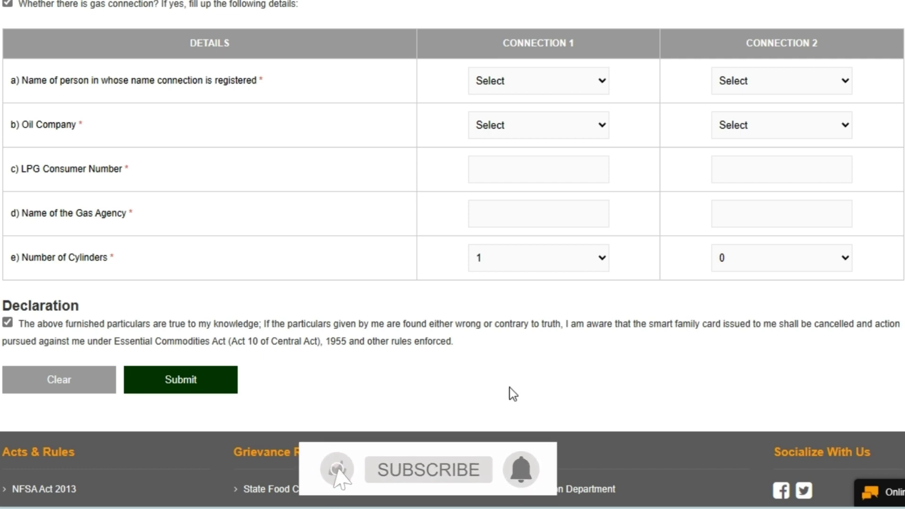
scroll(512, 394, "up", 1)
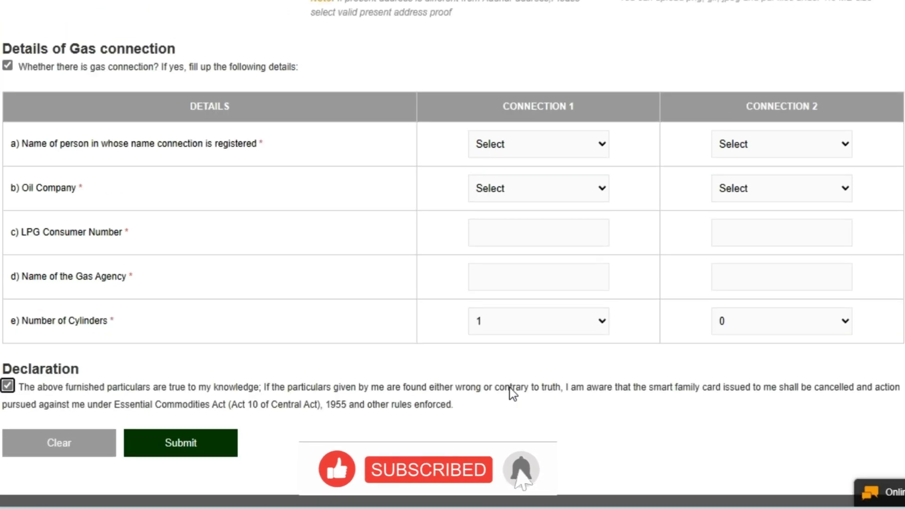
scroll(424, 373, "down", 1)
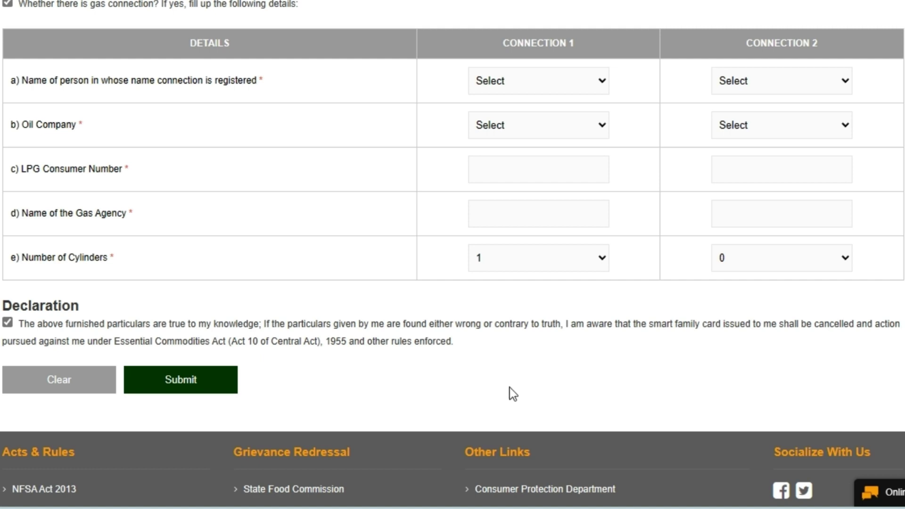
scroll(513, 394, "up", 1)
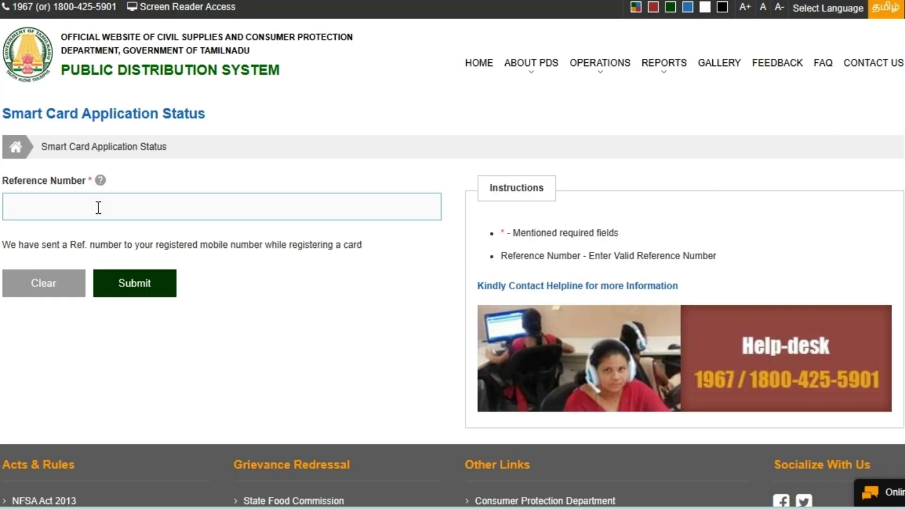